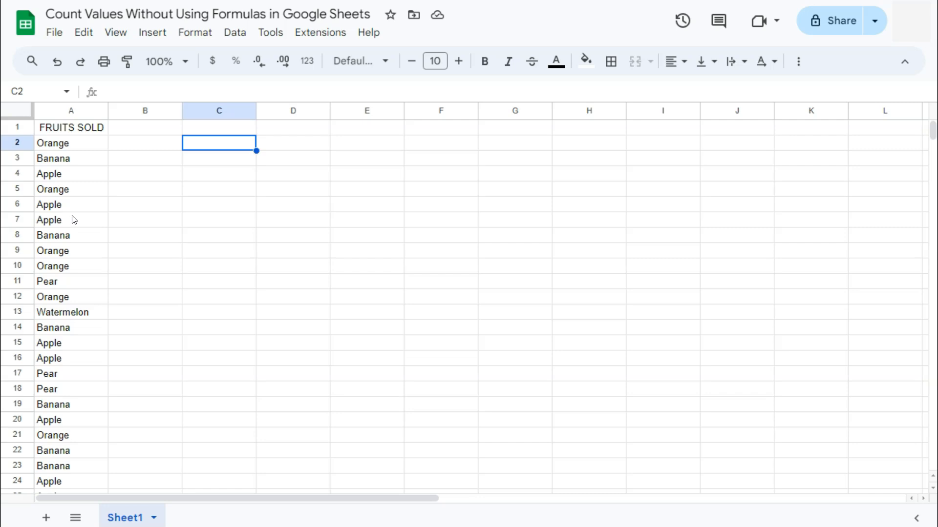
Enter =UNIQUE(A2:A51) in cell C2 to list each distinct fruit.
type("=uni")
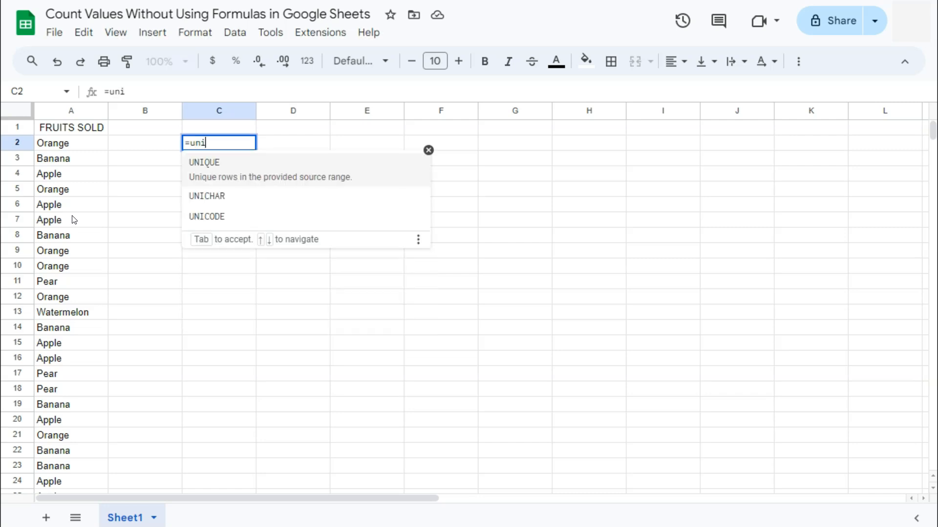
left_click(210, 173)
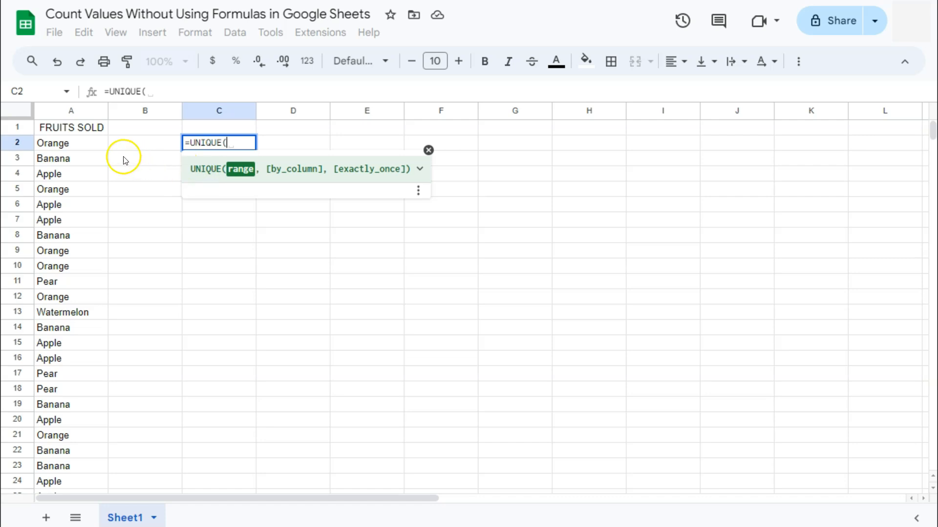
left_click(90, 145)
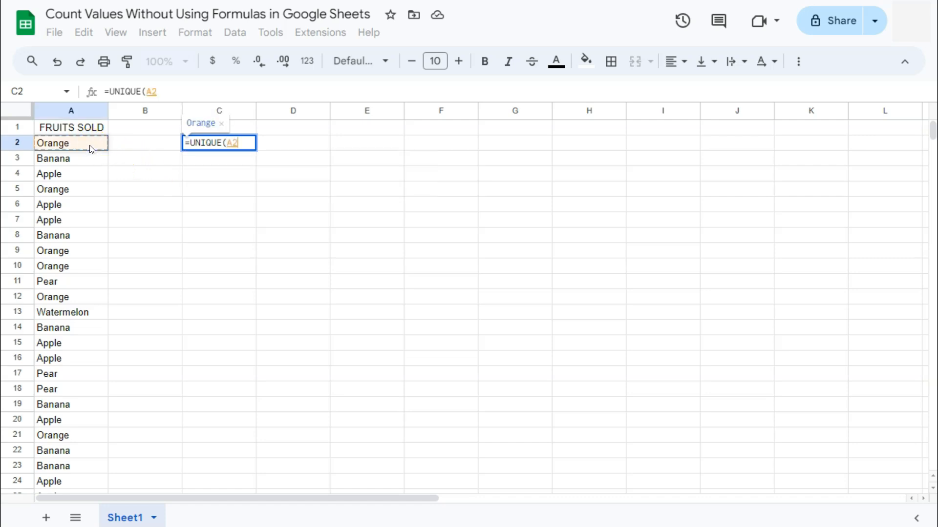
key("ctrl+shift+Down")
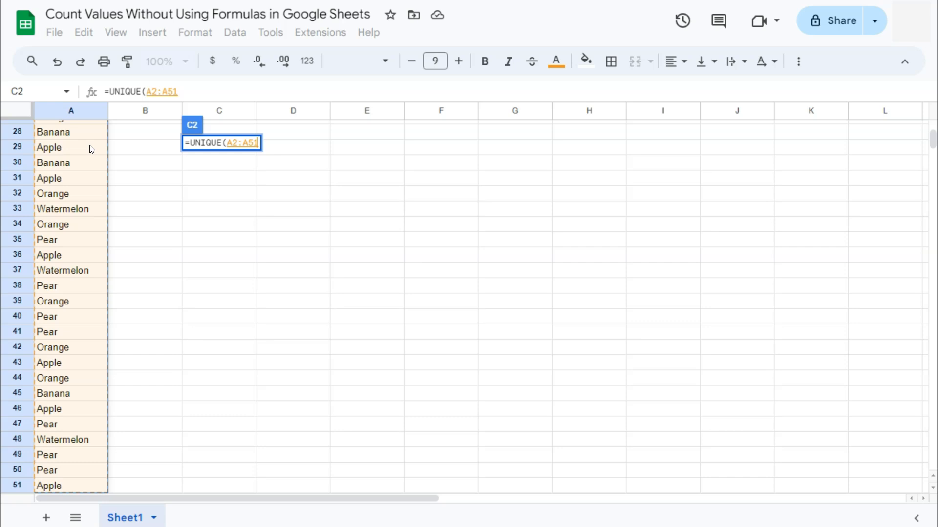
type(",")
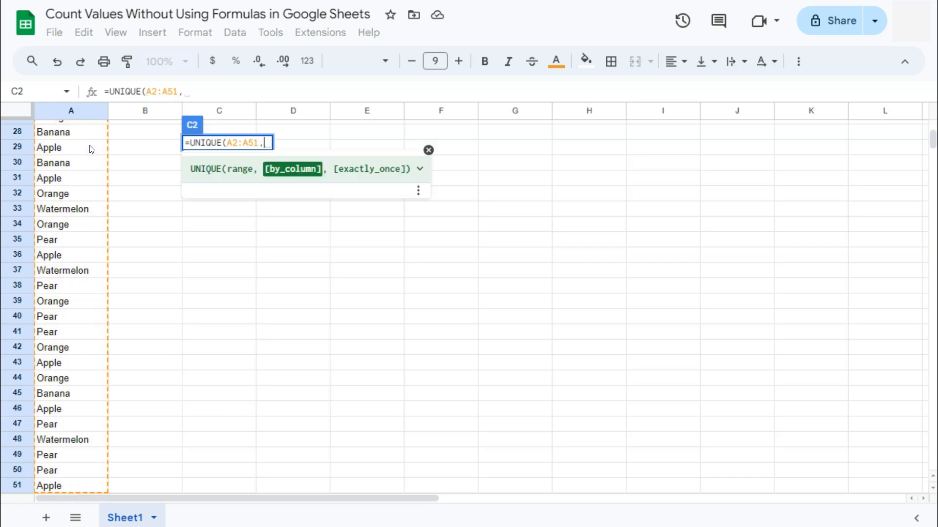
scroll(89, 148, "up", 9)
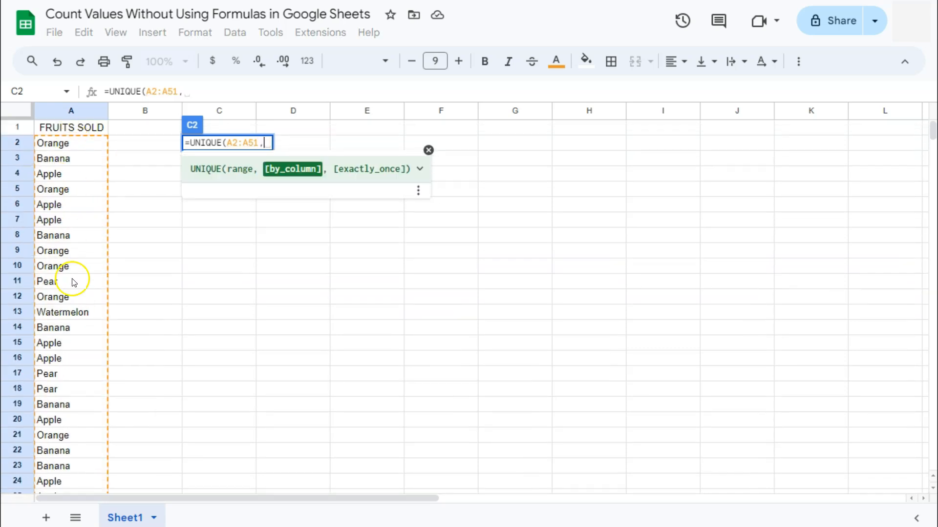
scroll(73, 342, "down", 10)
scroll(73, 408, "up", 10)
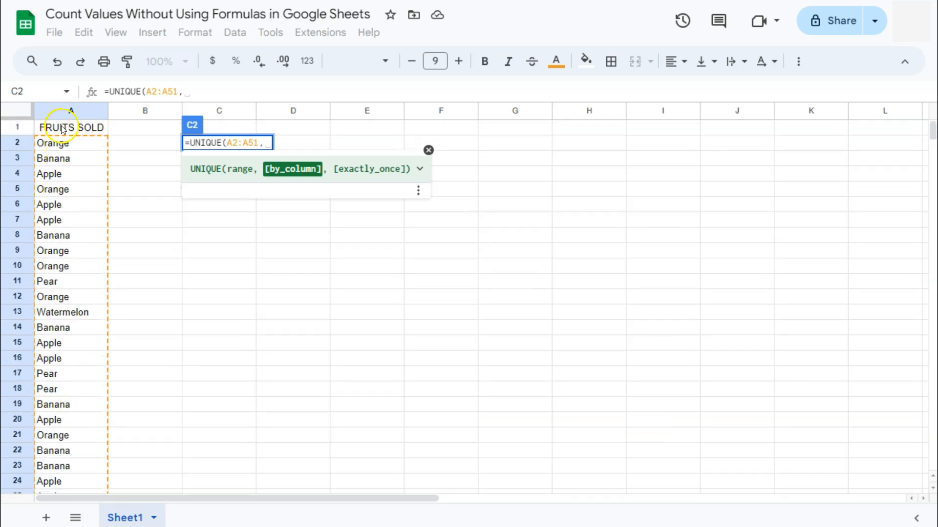
key("BackSpace")
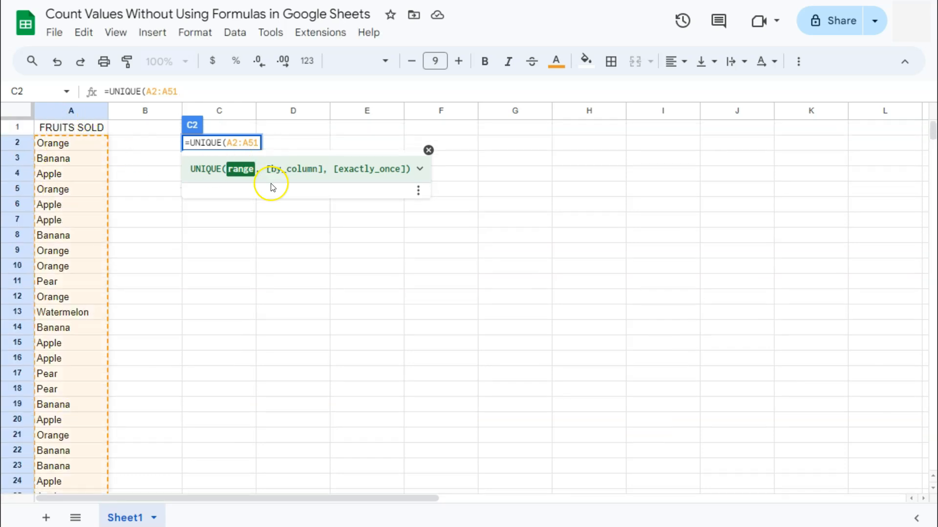
key("Return")
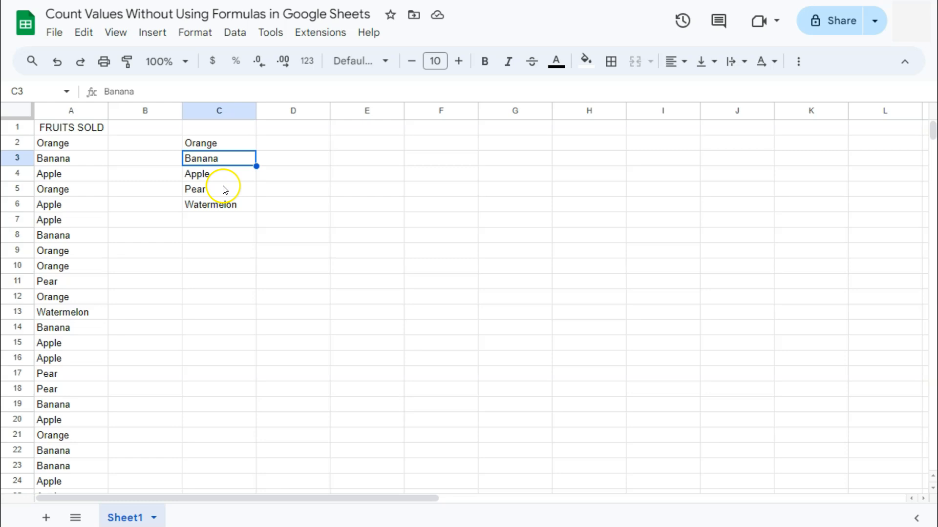
left_click(227, 146)
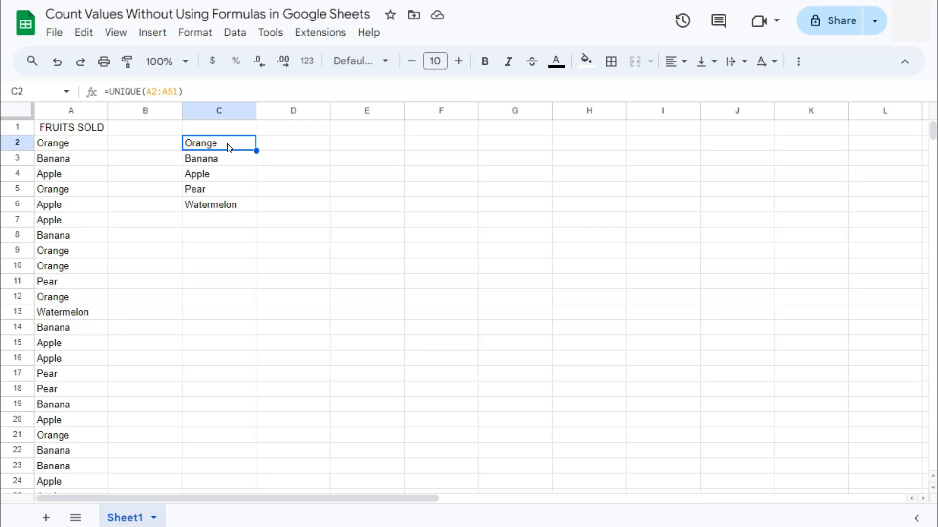
Enter a COUNTIF formula in D2 that counts the fruit named in C2 within the range A2:A51.
left_click(295, 146)
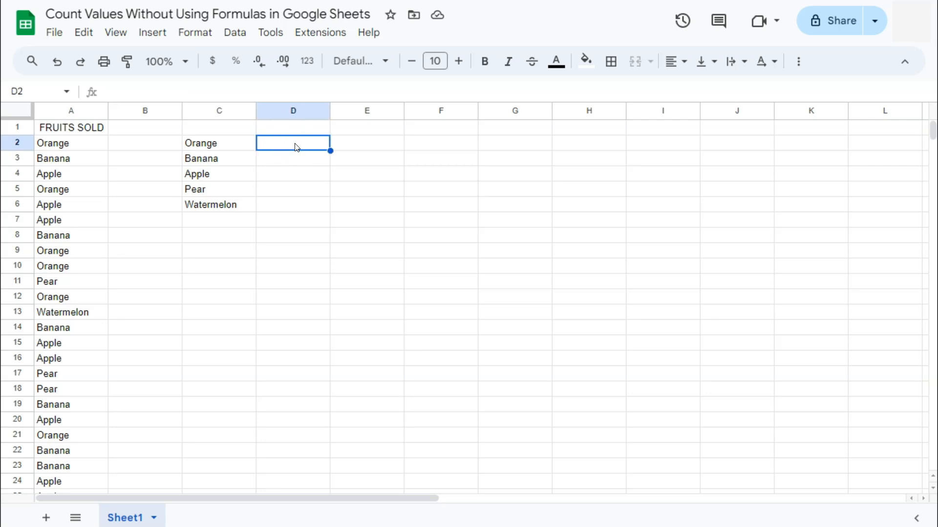
type("=coun")
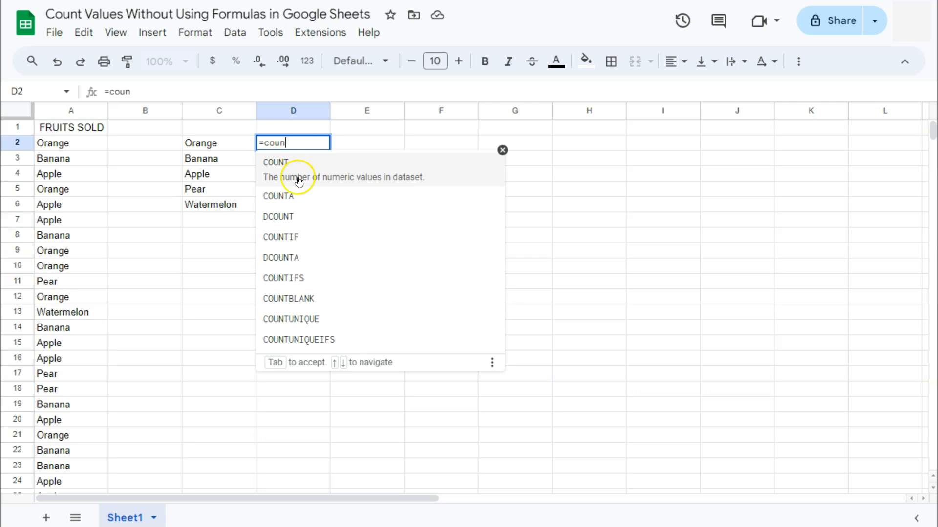
left_click(300, 236)
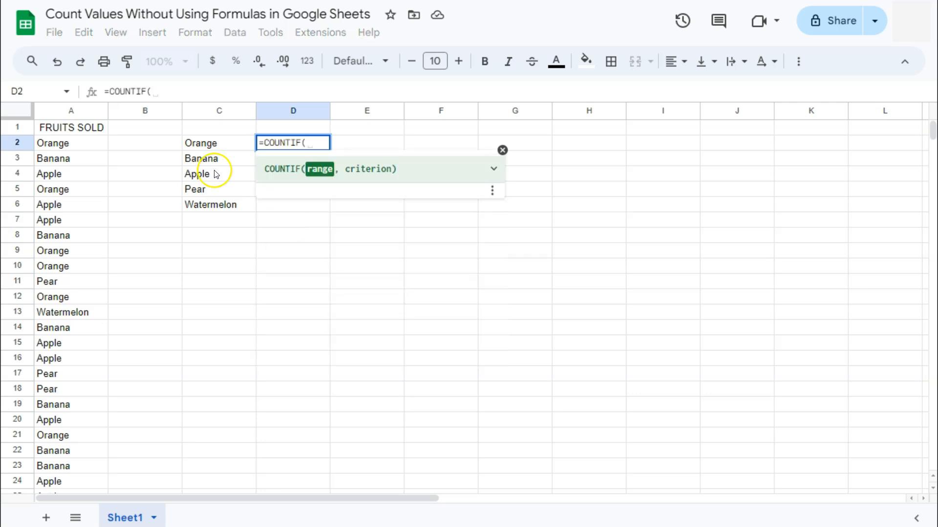
left_click(71, 142)
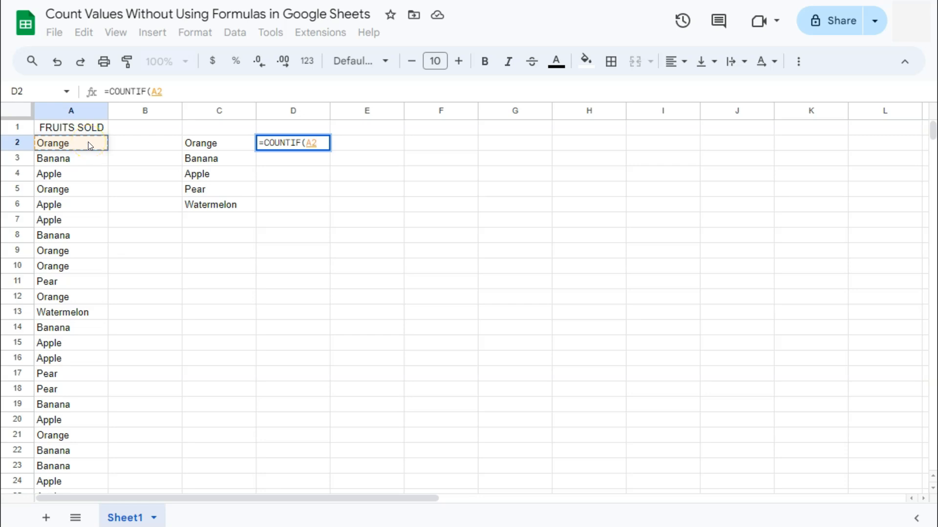
key("ctrl+shift+Down")
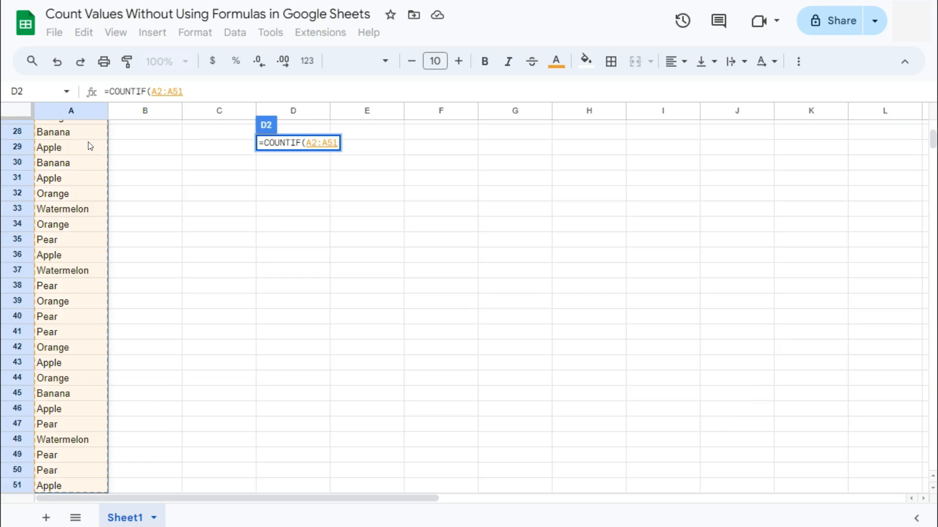
type(",")
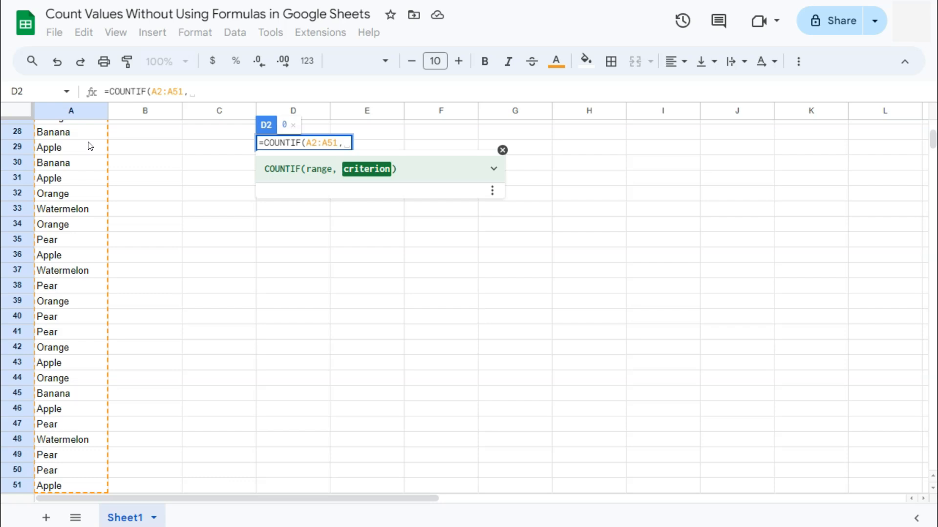
scroll(90, 146, "up", 9)
left_click(223, 142)
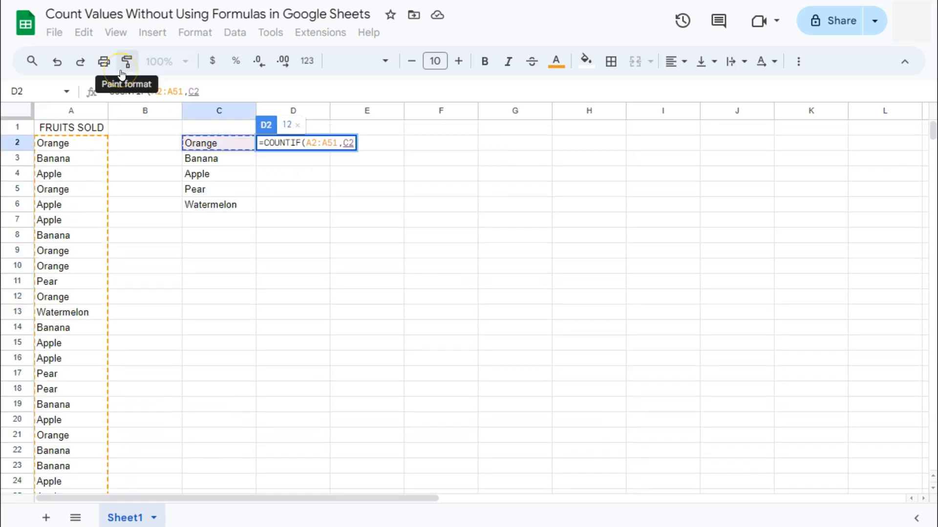
key("Return")
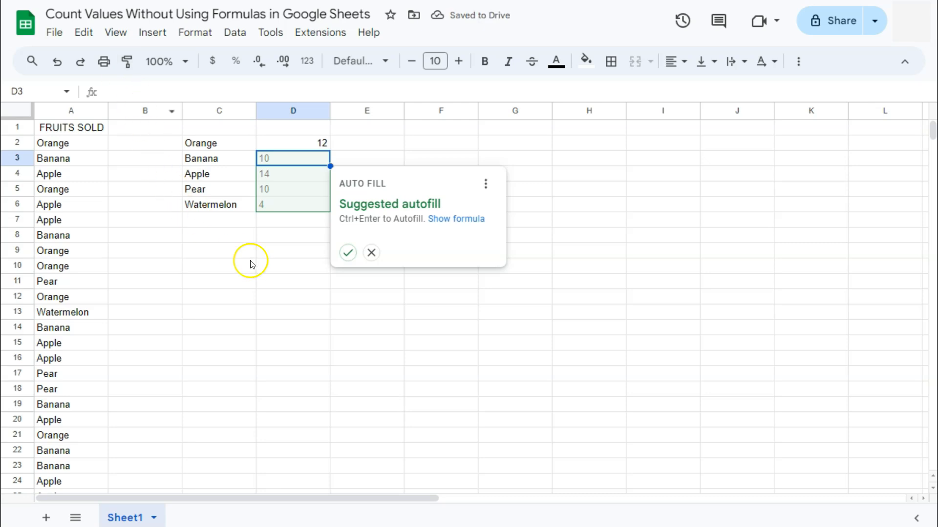
Fill the COUNTIF formula down through D3:D6 using the suggested autofill.
left_click(348, 252)
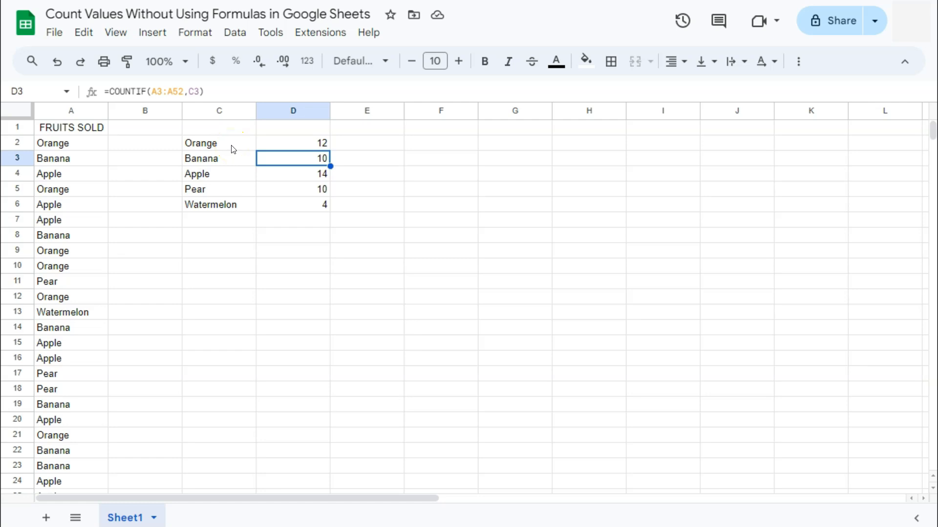
left_click_drag(232, 146, 241, 207)
left_click_drag(305, 145, 301, 204)
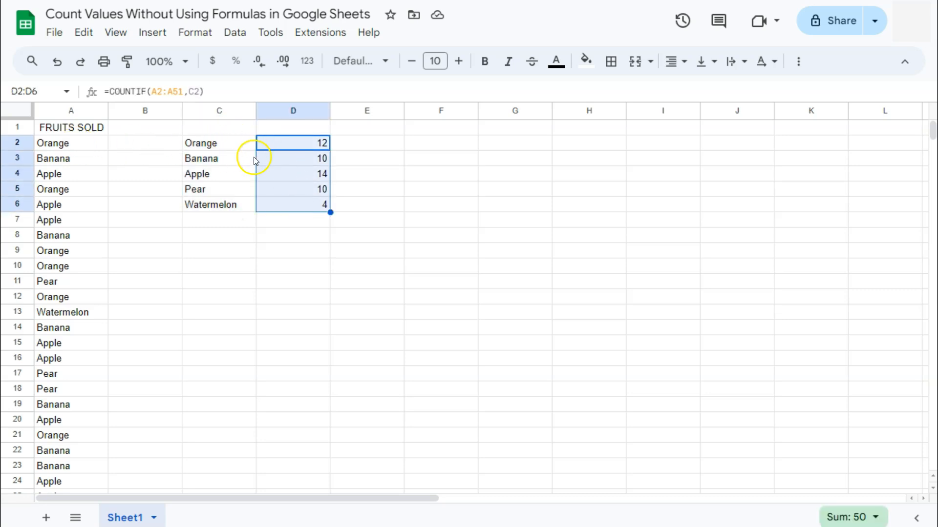
left_click(452, 179)
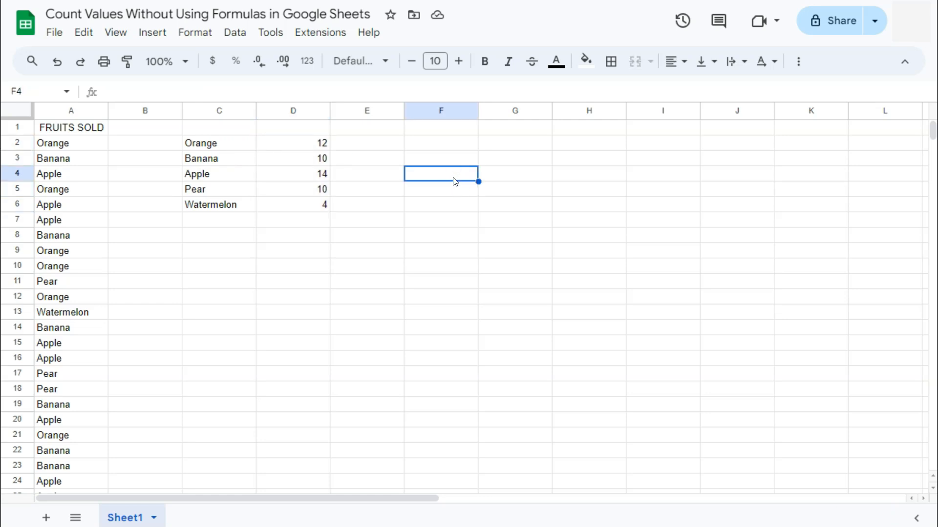
Insert a chart based on the FRUITS SOLD column, range A1:A51.
left_click(74, 127)
key("ctrl+shift+Down")
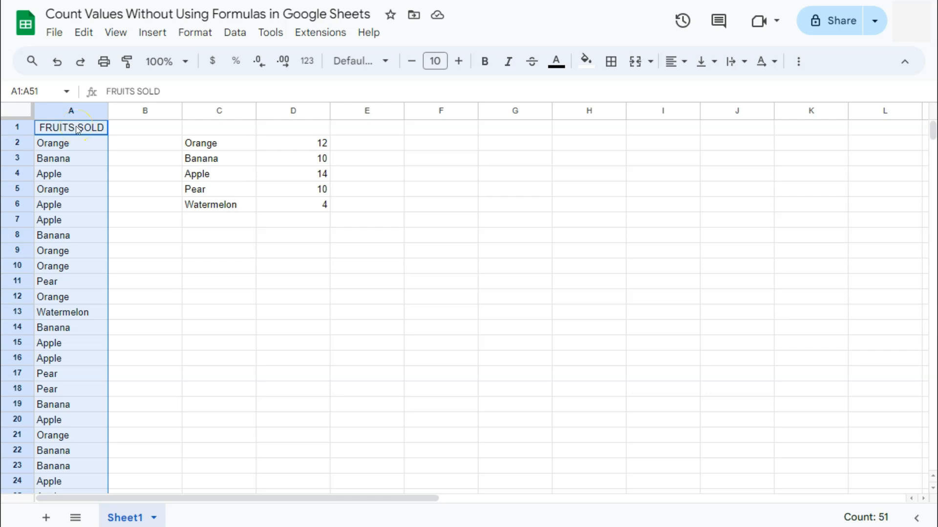
left_click_drag(77, 129, 71, 387)
scroll(71, 387, "up", 10)
left_click(149, 32)
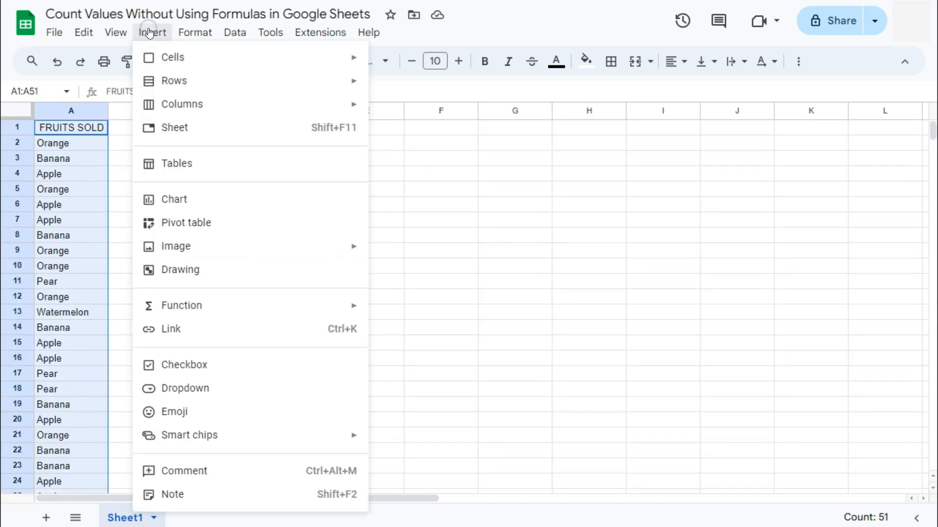
left_click(177, 201)
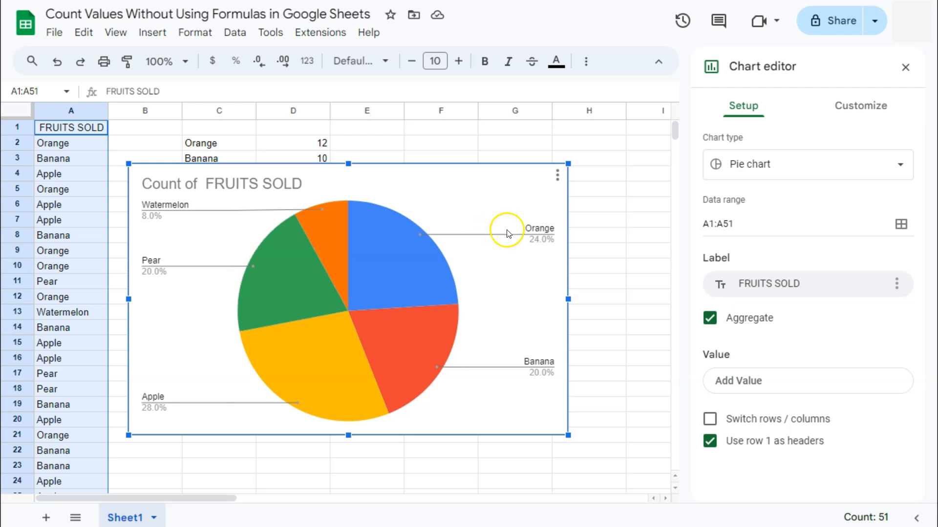
Move the chart below the fruit count table and change its type to the suggested bar chart.
left_click(179, 210)
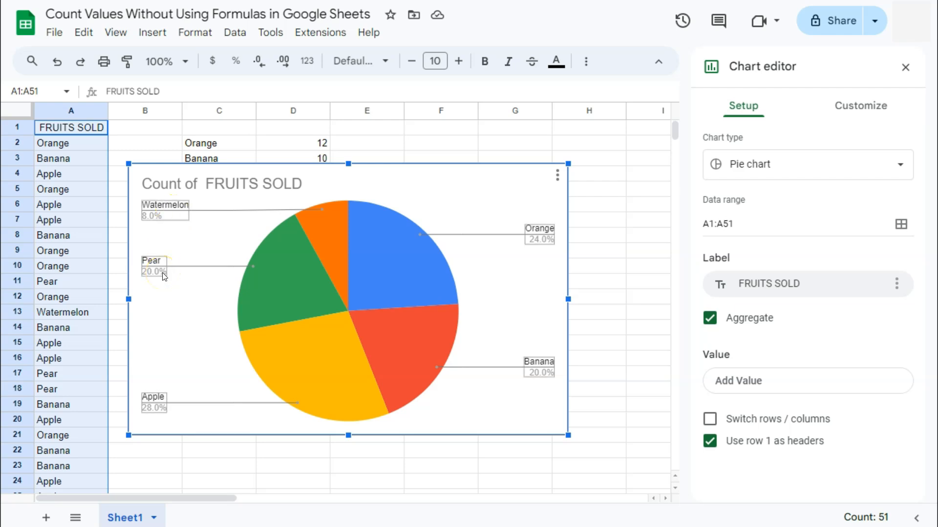
left_click_drag(388, 175, 380, 227)
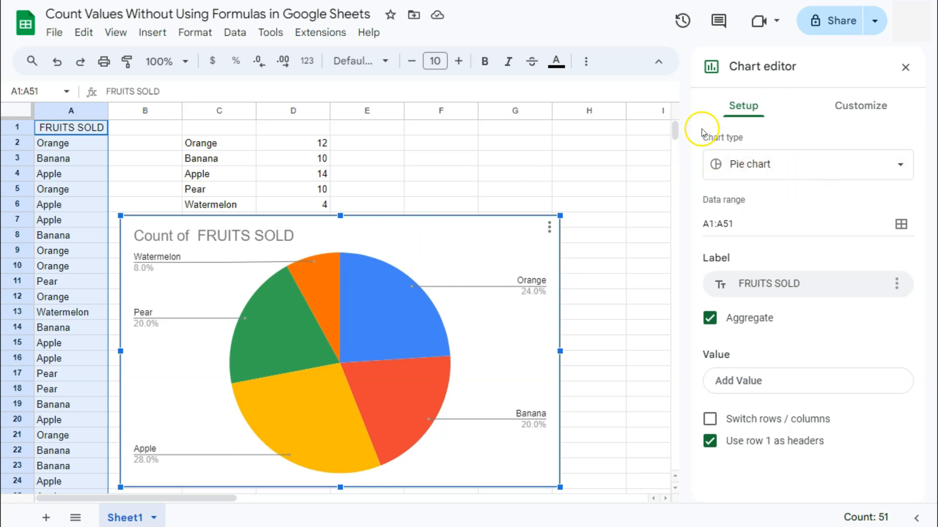
left_click(785, 171)
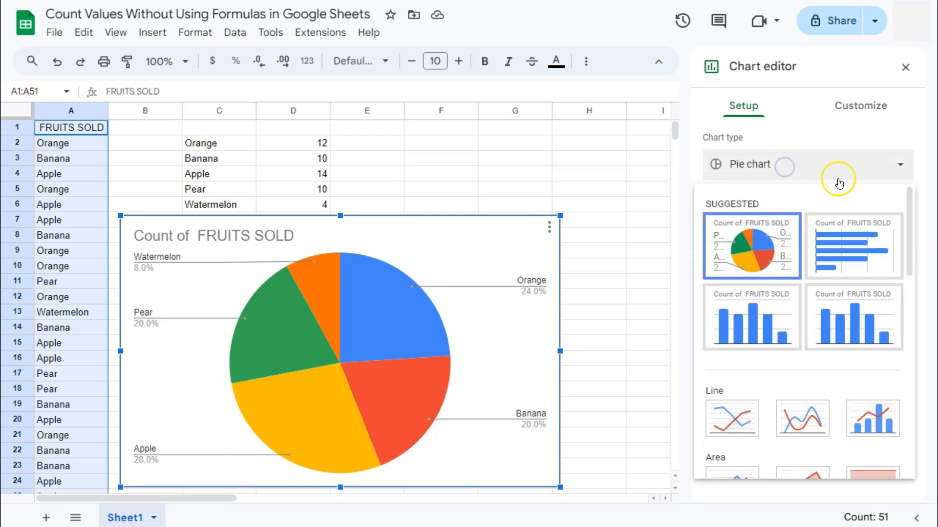
left_click(847, 250)
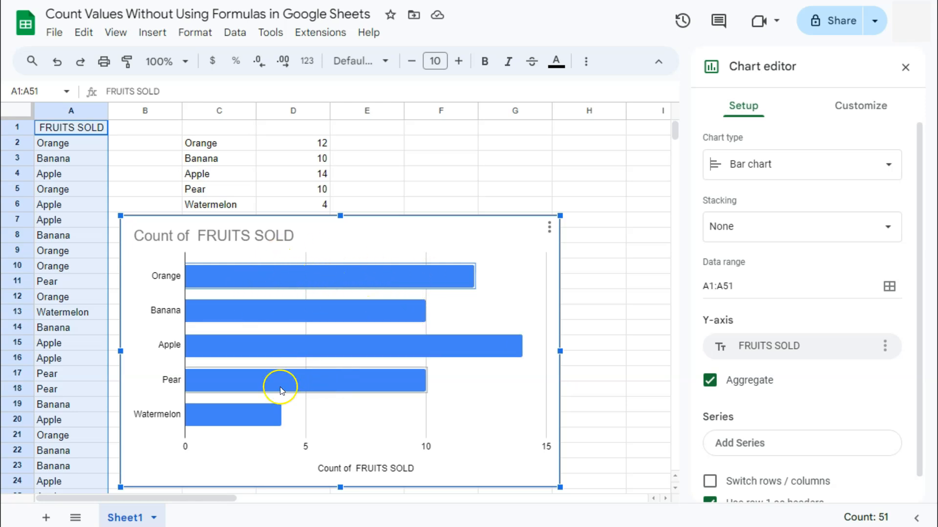
Turn on data labels for the FRUITS SOLD series of the bar chart.
left_click(845, 109)
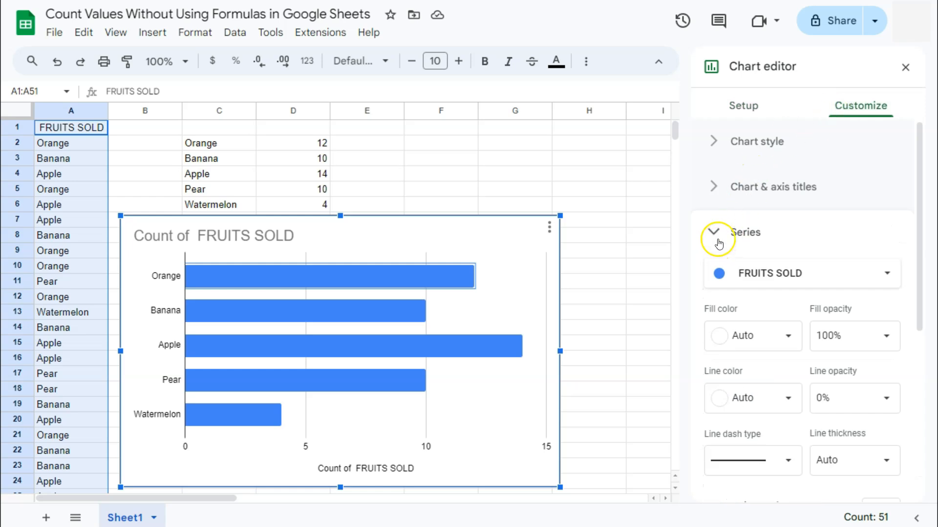
scroll(741, 328, "down", 3)
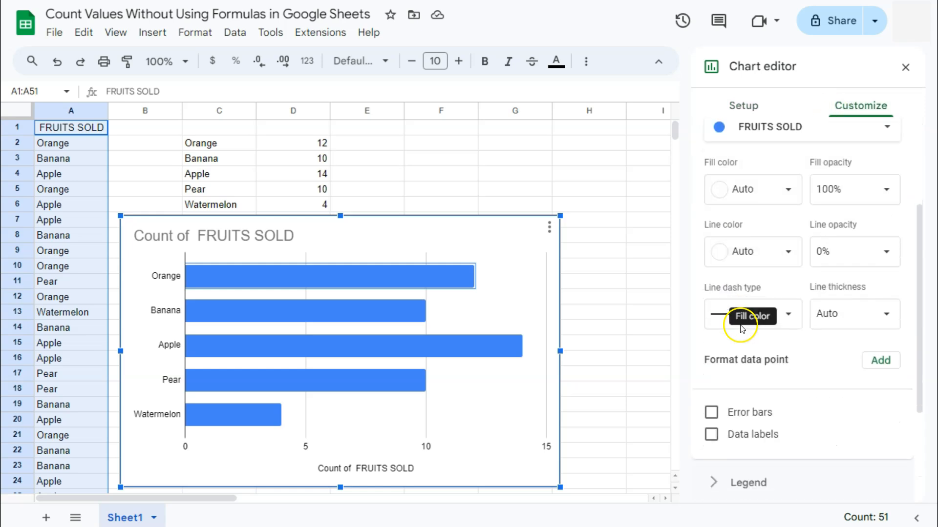
left_click(710, 433)
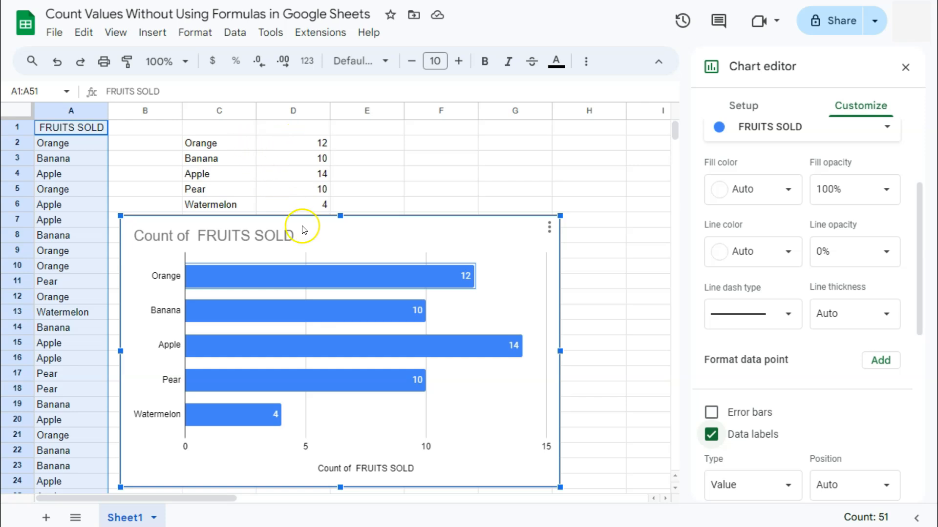
Move the bar chart up to row 1 beside the fruit list, covering the formula-based counts.
left_click_drag(397, 233, 390, 134)
left_click(608, 236)
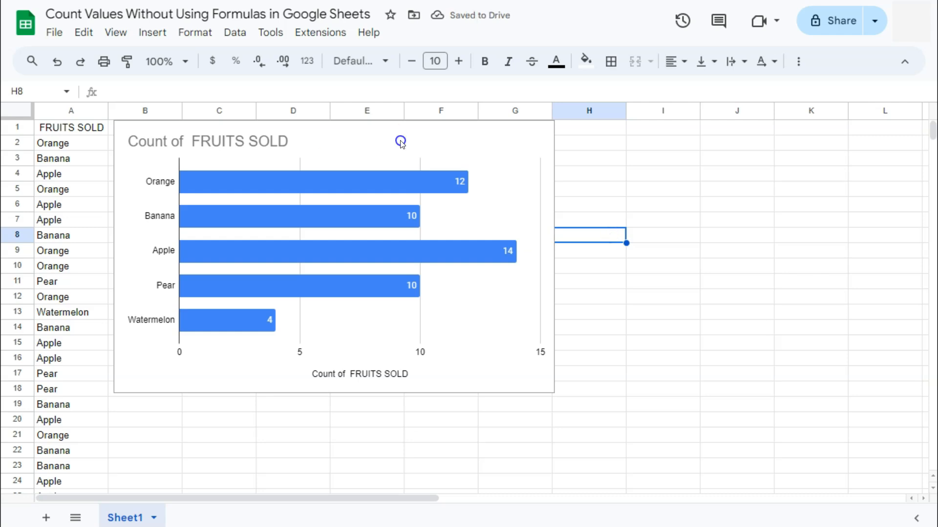
left_click(350, 141)
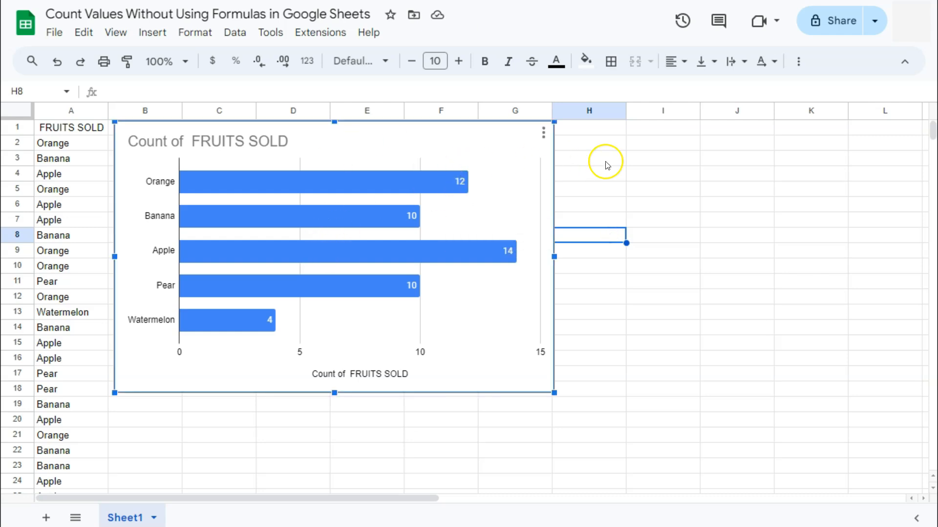